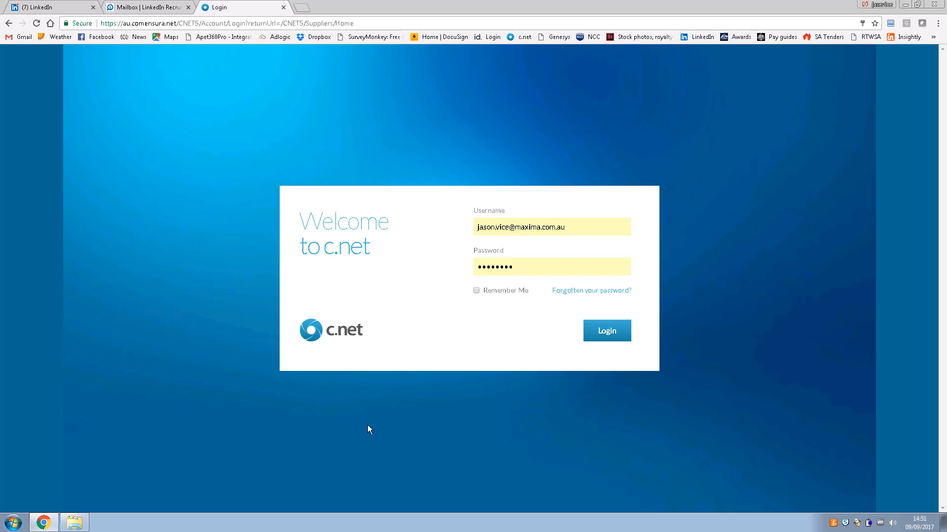
Sign in to the supplier portal and open the Orders list
left_click(608, 333)
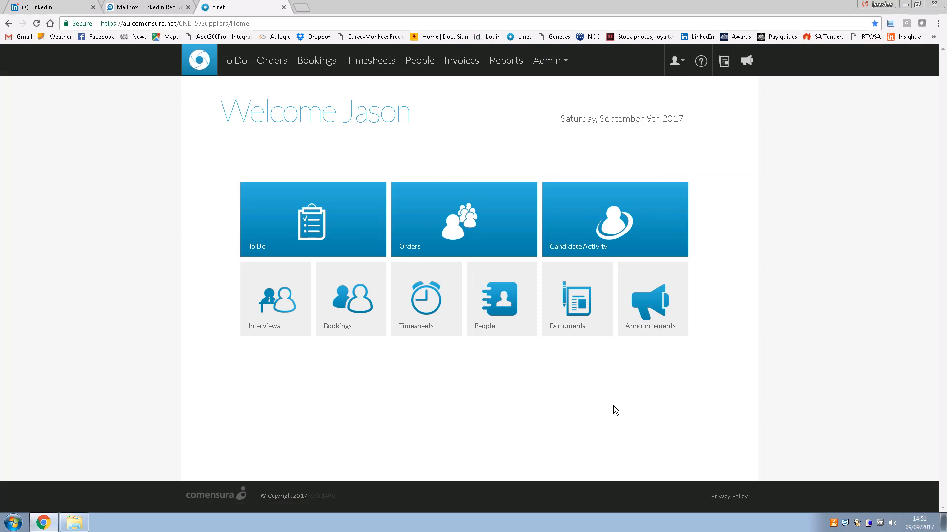
left_click(450, 218)
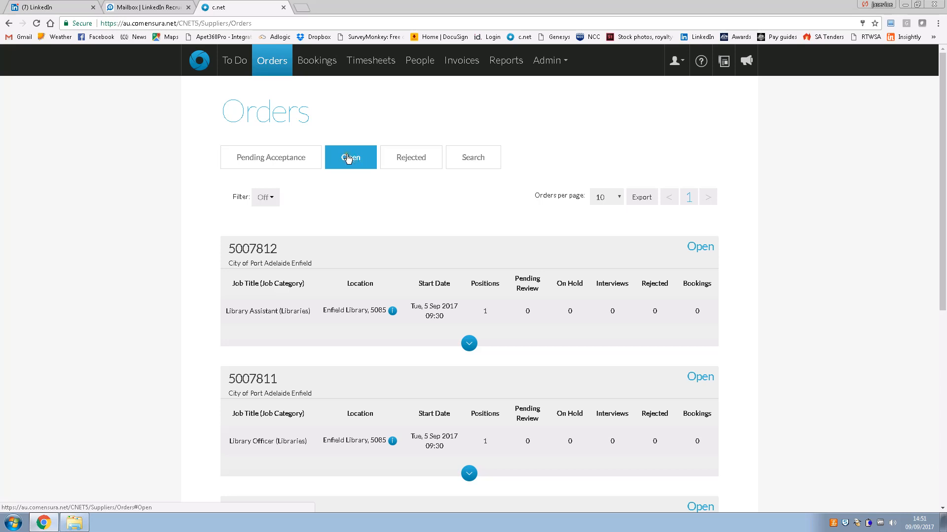
Scroll through the four open orders, including Duty Officer order 5006659, and back to the top
left_click_drag(945, 185, 944, 352)
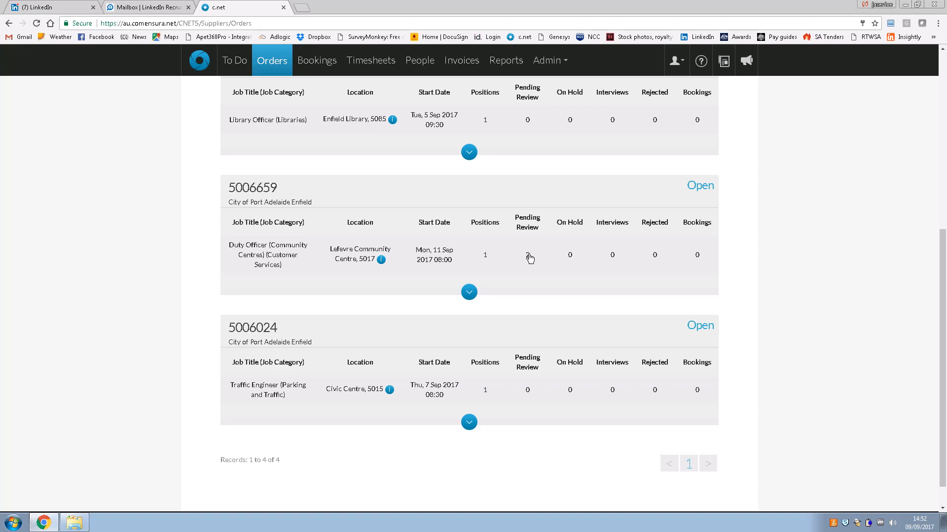
scroll(530, 258, "up", 7)
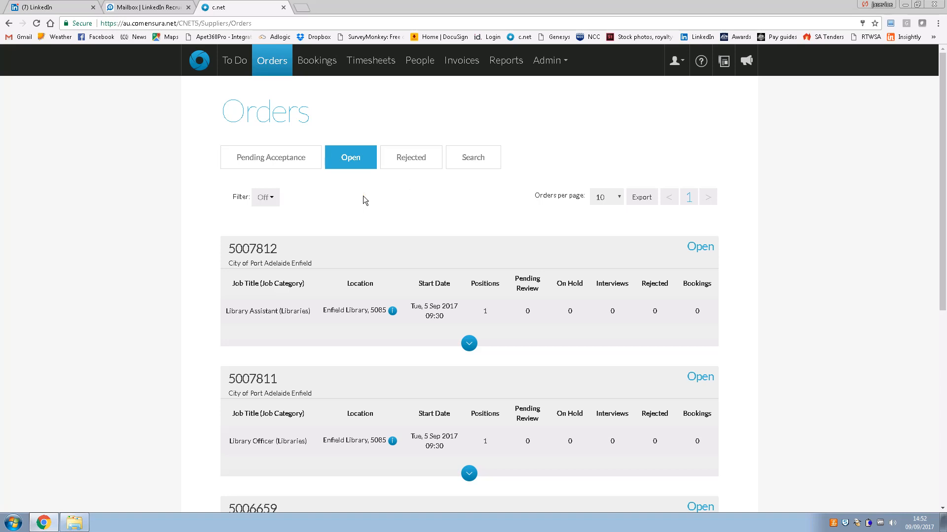
Filter open orders by job title 'duty' and bring up actions for Duty Officer order 5006659
left_click(273, 198)
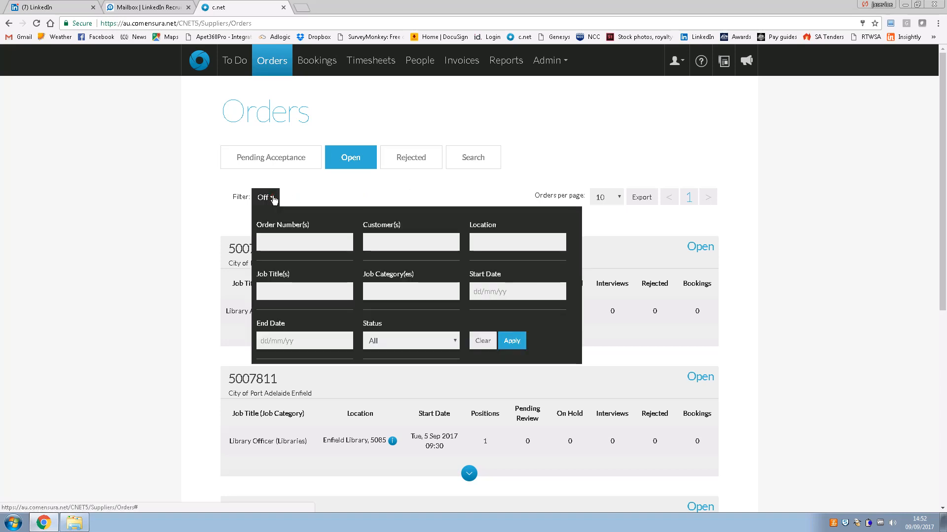
left_click(278, 287)
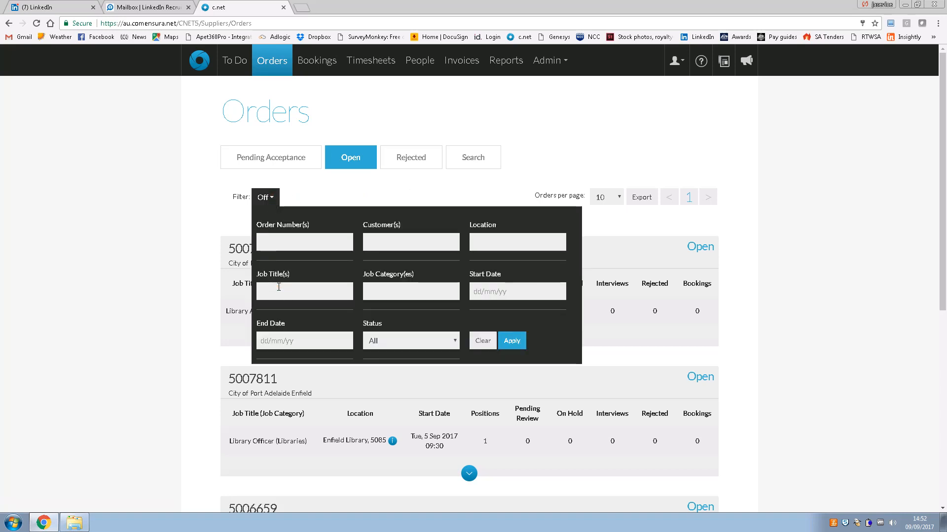
type("duty")
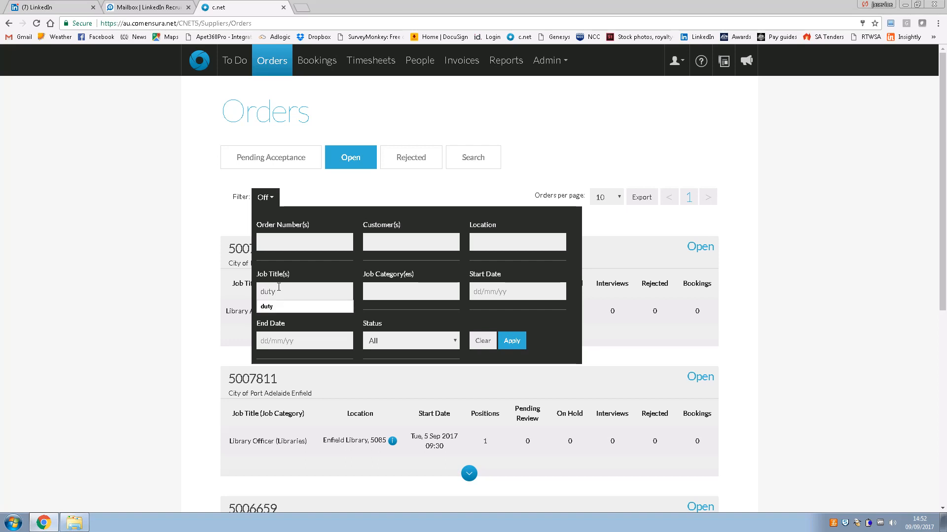
key("Return")
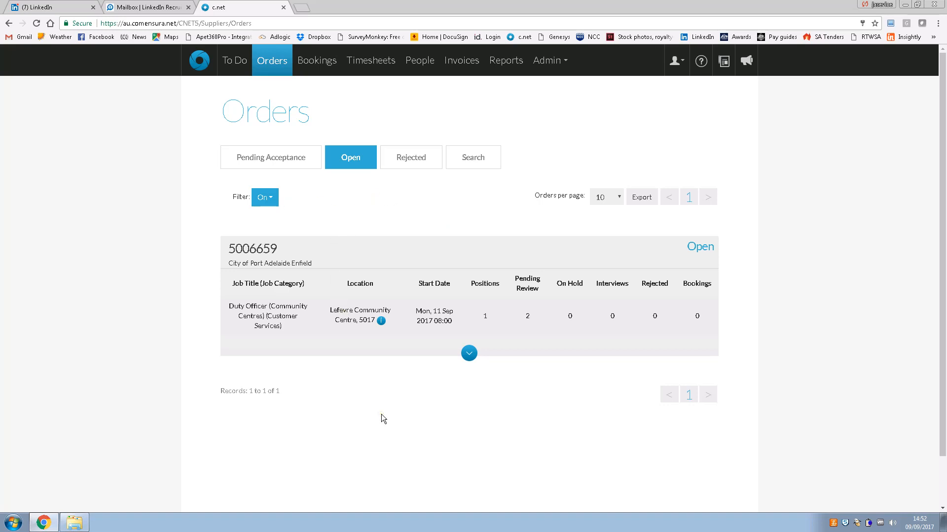
left_click(425, 305)
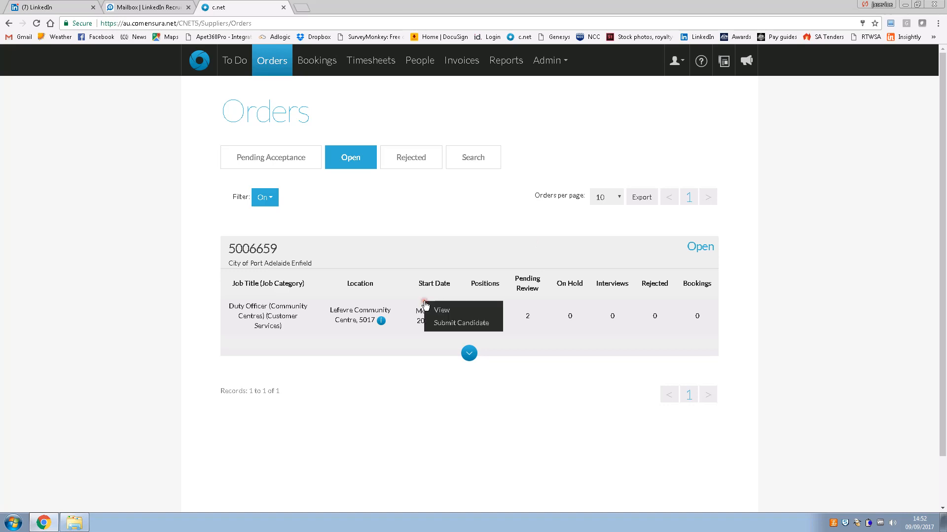
Choose Submit Candidate for Duty Officer order 5006659
left_click(453, 324)
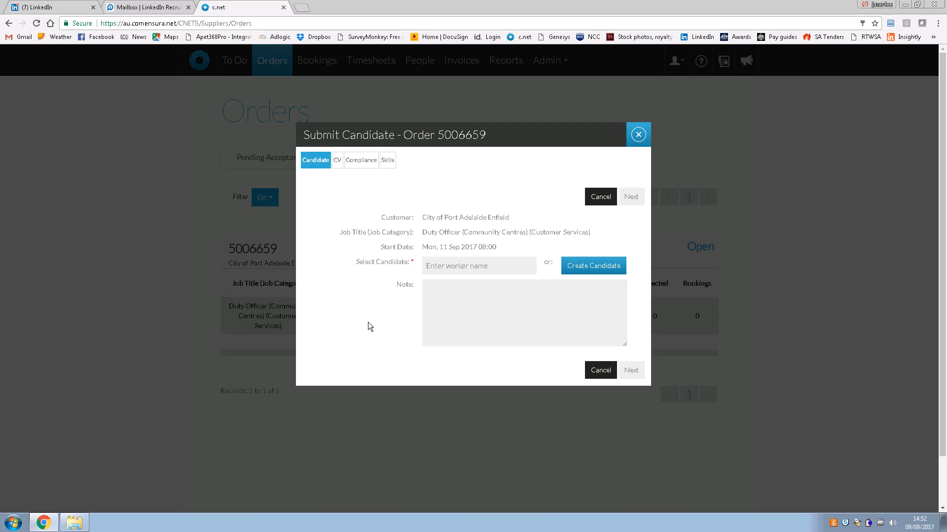
Create a new PAYG worker with the candidate's first name and surname and save it
left_click(596, 267)
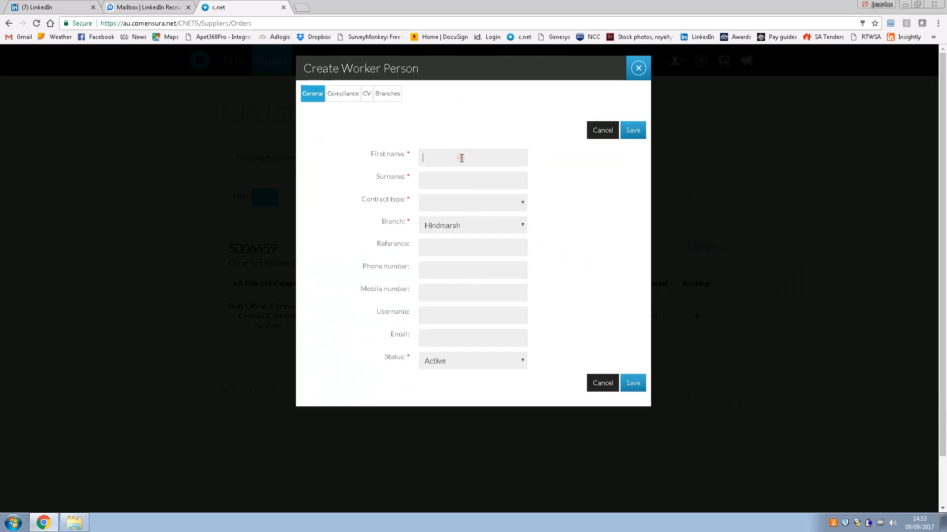
key("Tab")
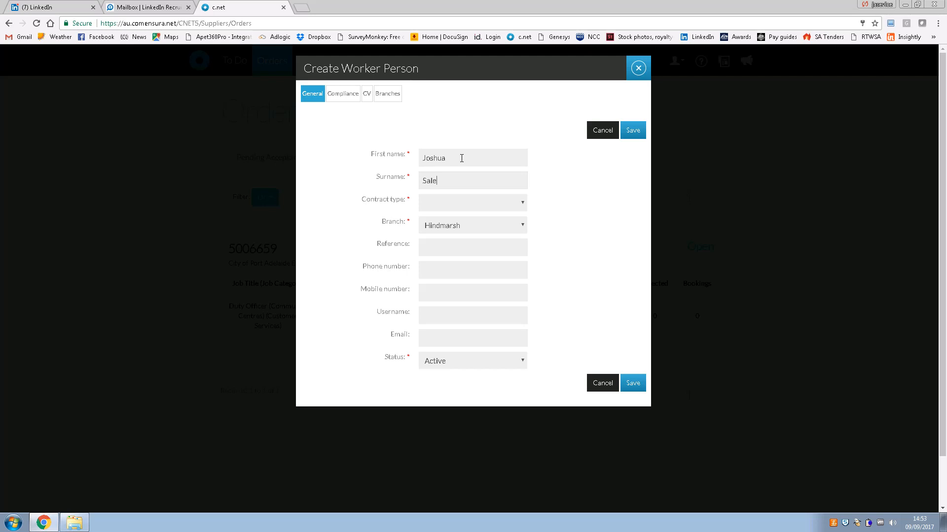
key("alt+Tab")
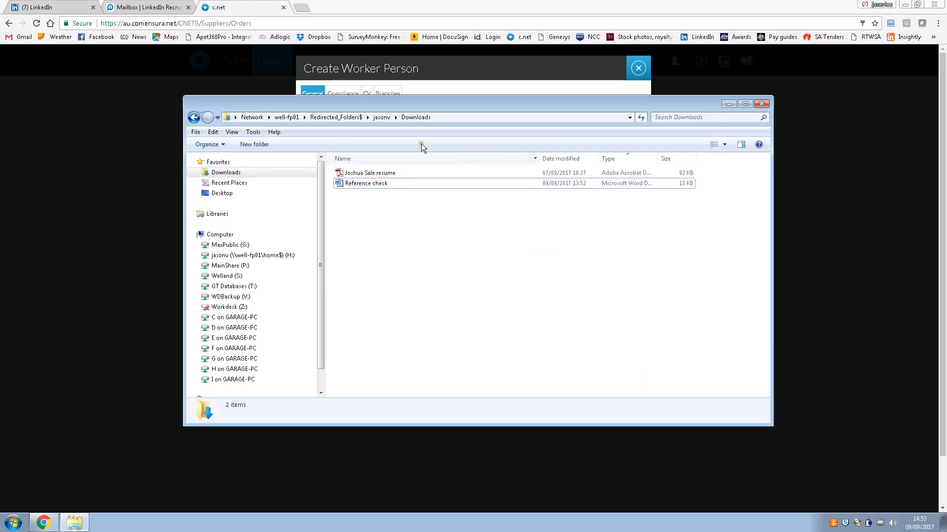
key("alt+Tab")
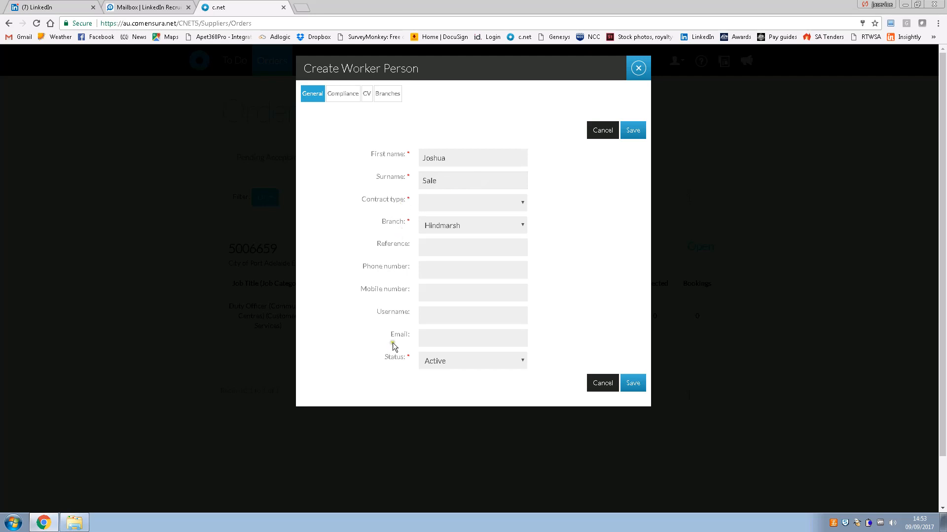
left_click(444, 208)
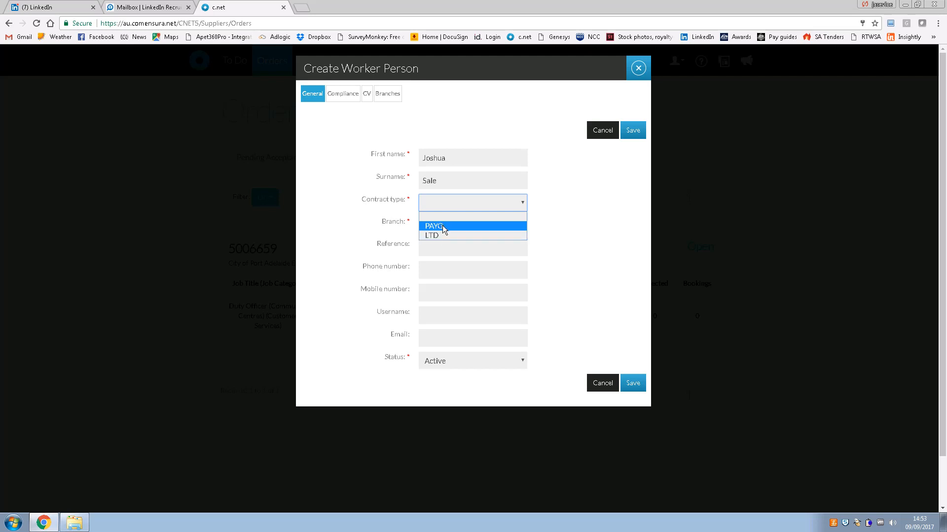
left_click(442, 226)
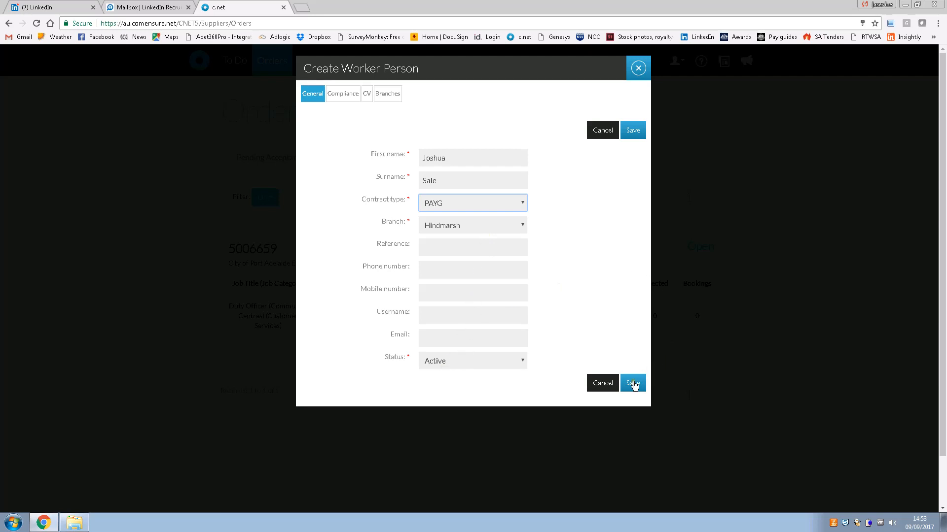
left_click(633, 385)
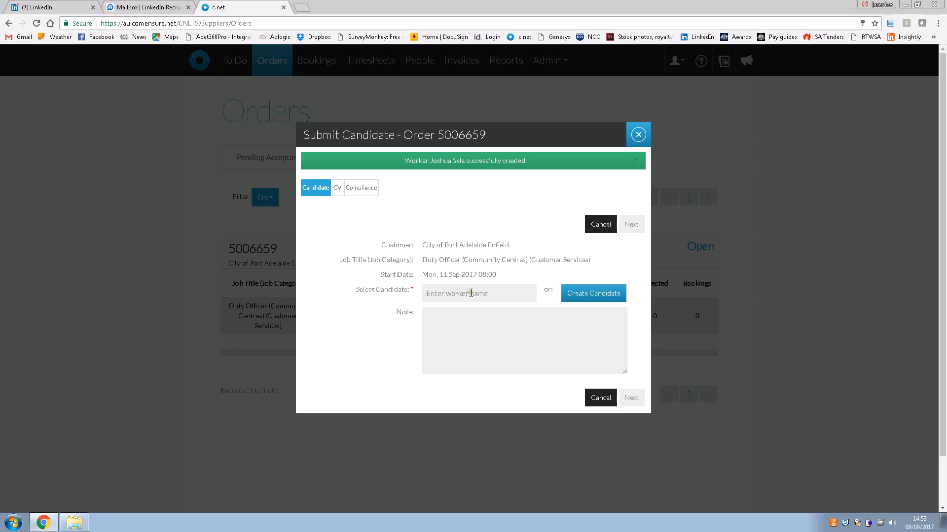
Pick the newly created worker from the 'jos' suggestions as the candidate and go to the Note box
type("jos")
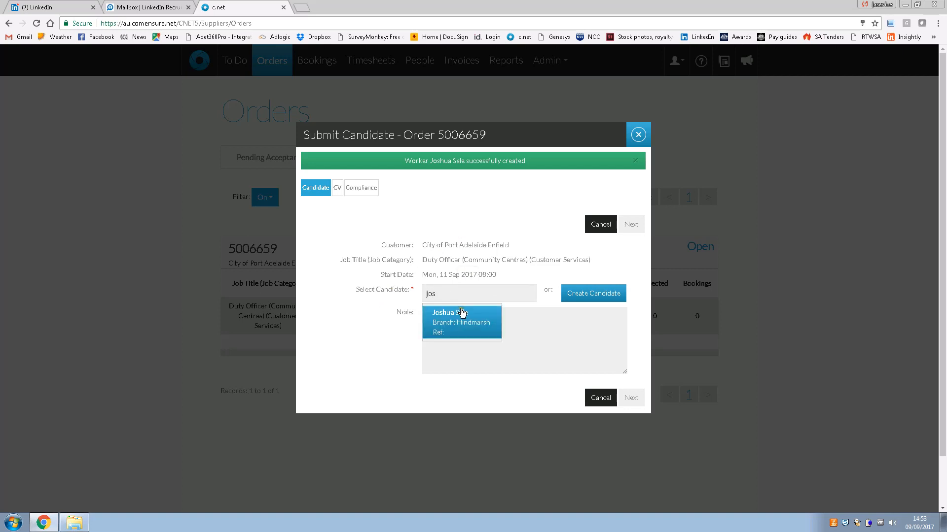
left_click(458, 323)
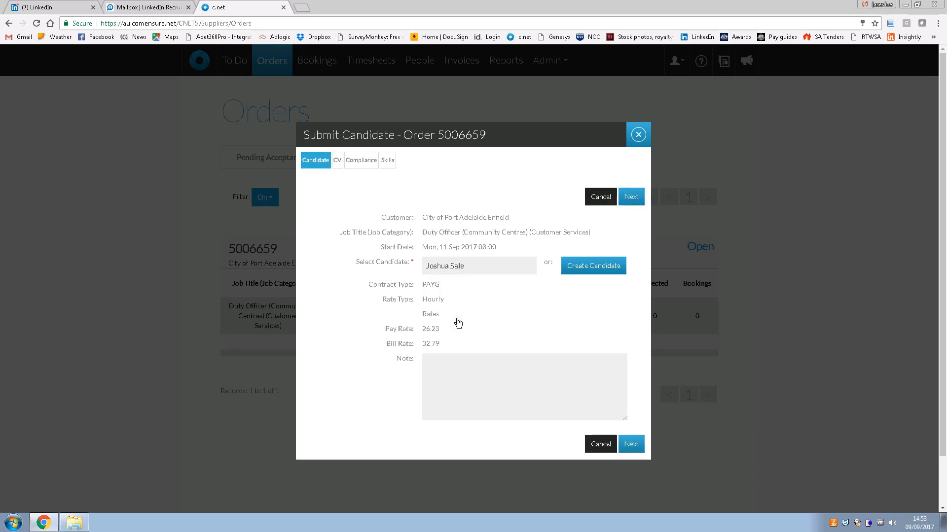
left_click(498, 371)
Upload the candidate's resume PDF from Downloads as the CV and continue to Compliance
left_click(633, 445)
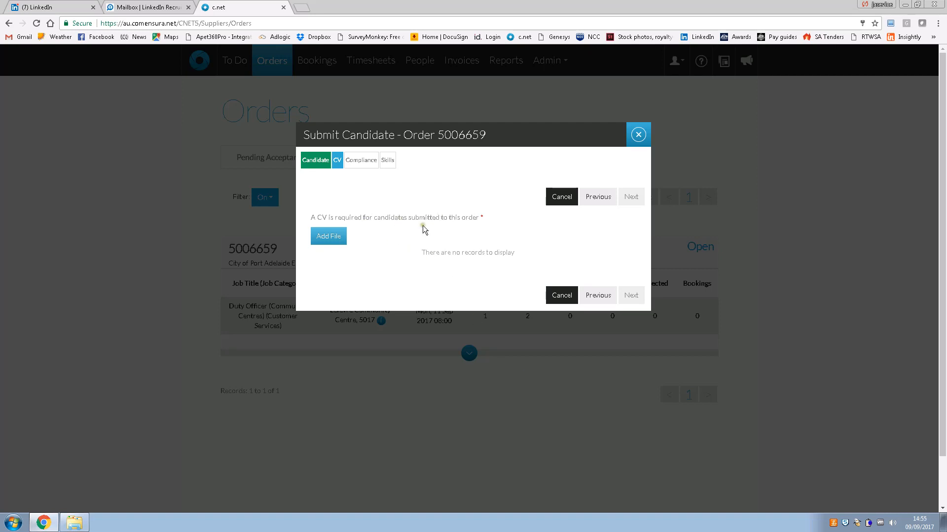
left_click(331, 239)
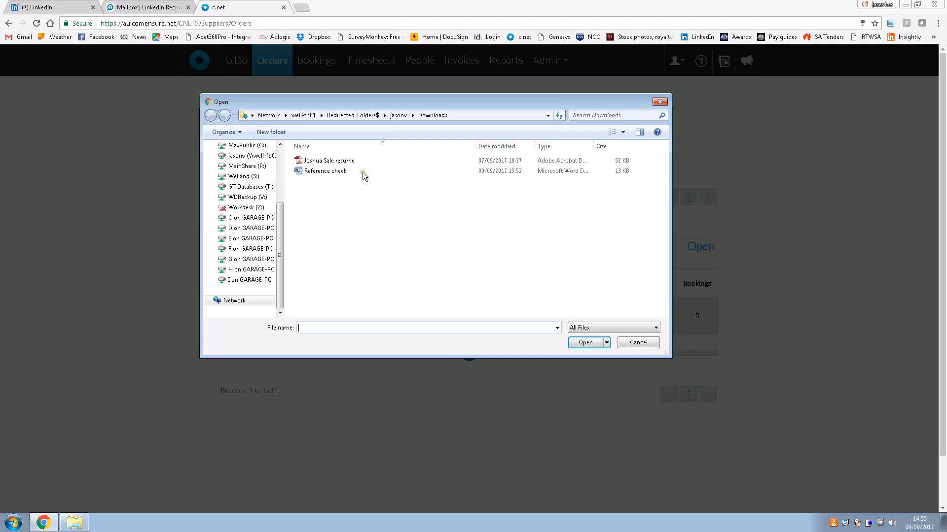
left_click(355, 160)
left_click(584, 341)
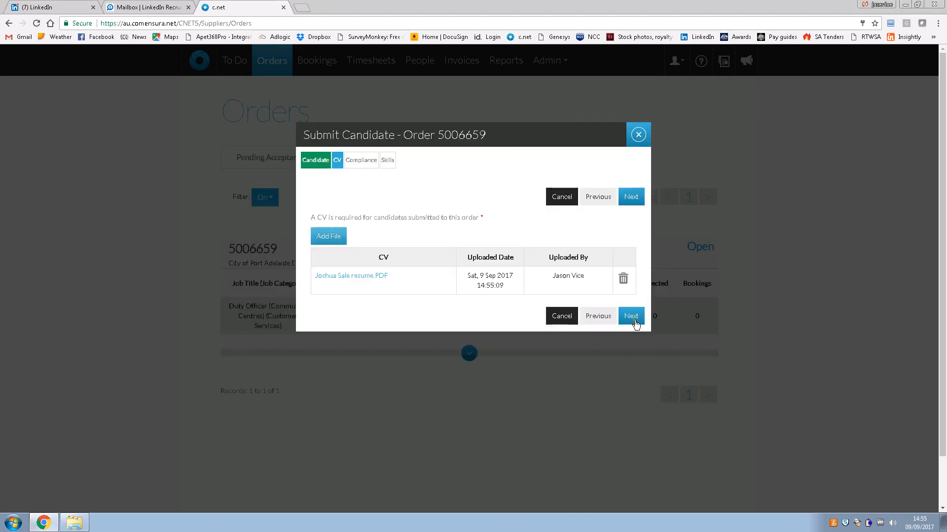
left_click(631, 316)
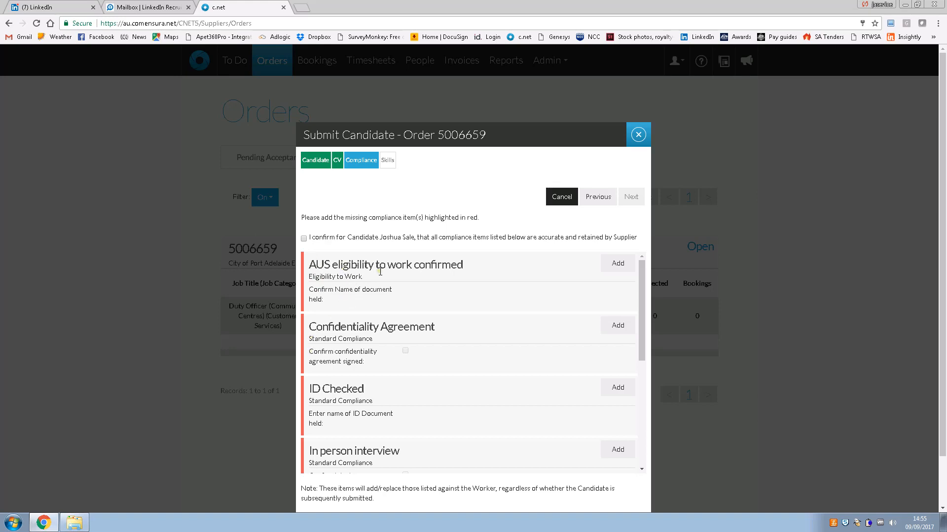
Add the AUS eligibility to work item with Birth certificate as the document held
left_click(618, 263)
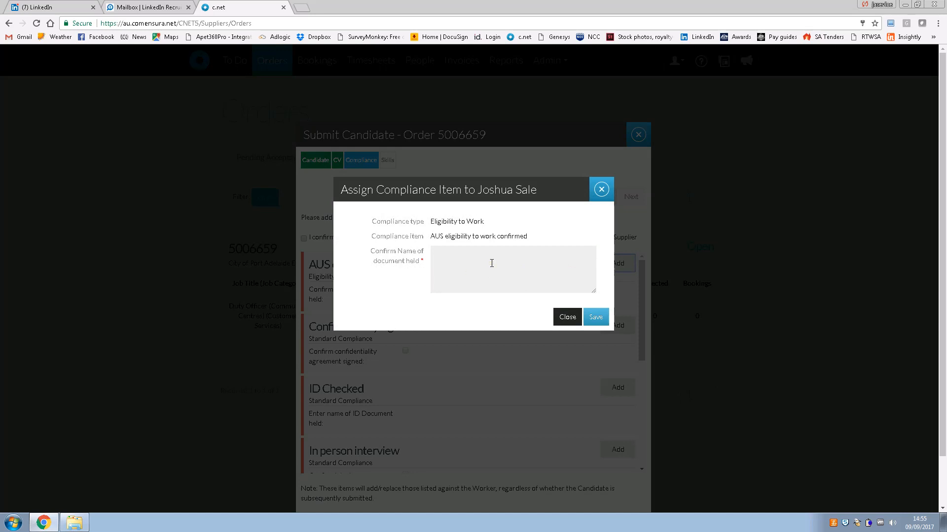
left_click(492, 263)
type("Birth certificate")
left_click(487, 261)
left_click(503, 266)
left_click(599, 318)
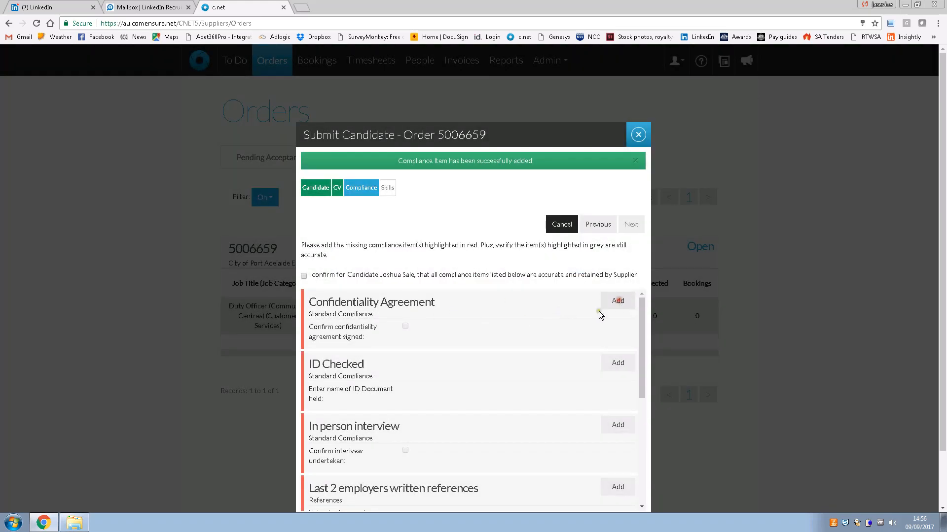
Add the Confidentiality Agreement item, confirming the agreement was signed
left_click(612, 303)
left_click(437, 268)
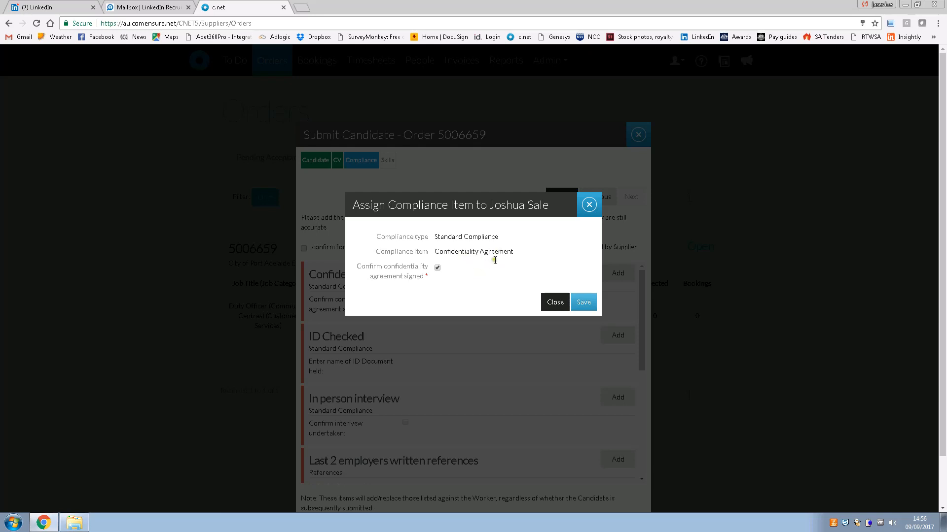
left_click(584, 303)
scroll(489, 361, "down", 1)
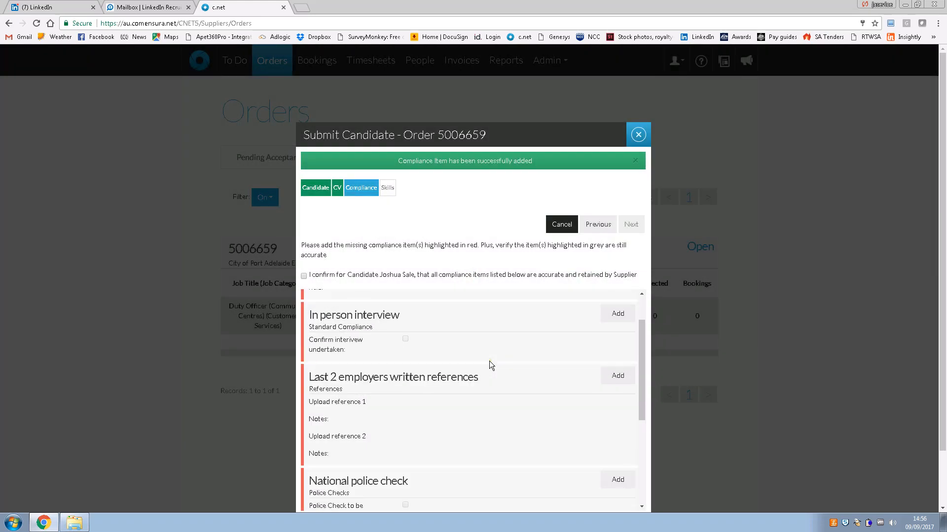
scroll(435, 339, "up", 1)
Add the ID Checked item with Birth certificate as the ID document
left_click(617, 302)
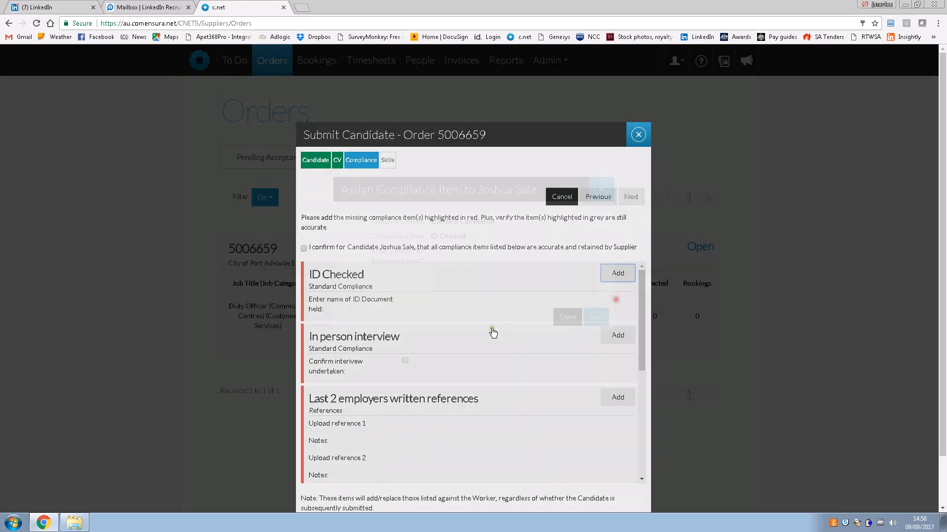
type("Birt")
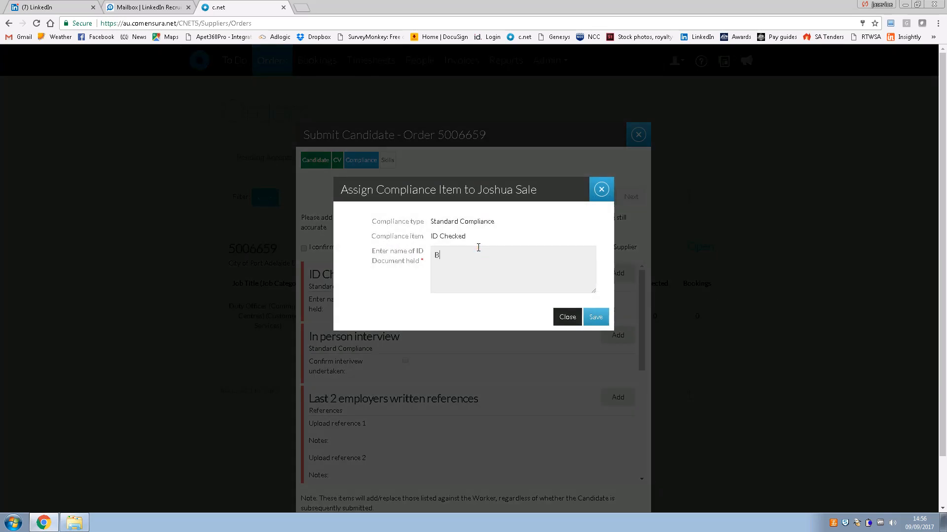
type("h certificate")
left_click(593, 315)
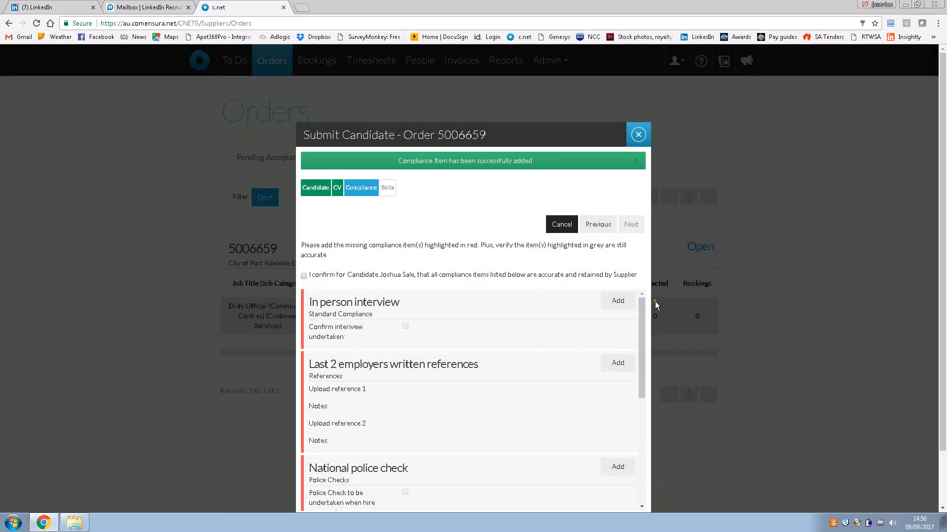
Add the In person interview item, confirming the interview was undertaken
left_click(610, 302)
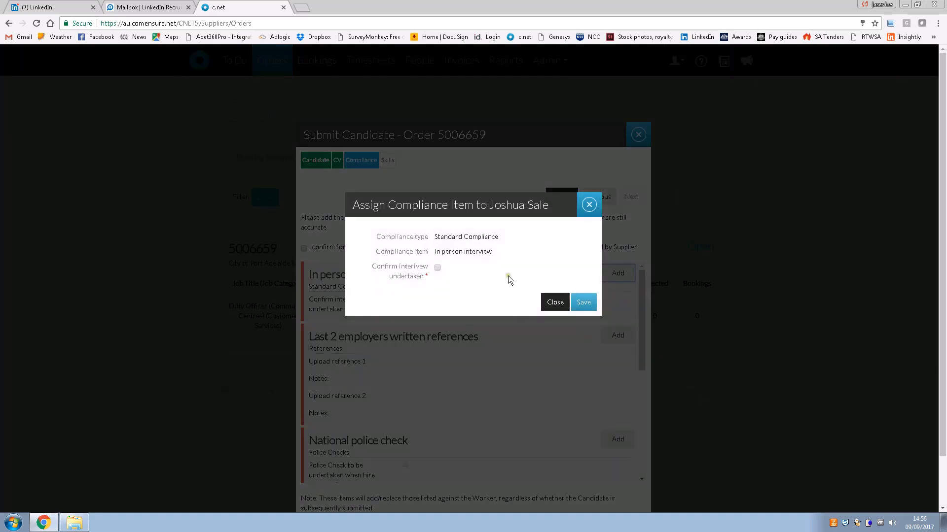
left_click(437, 268)
left_click(582, 302)
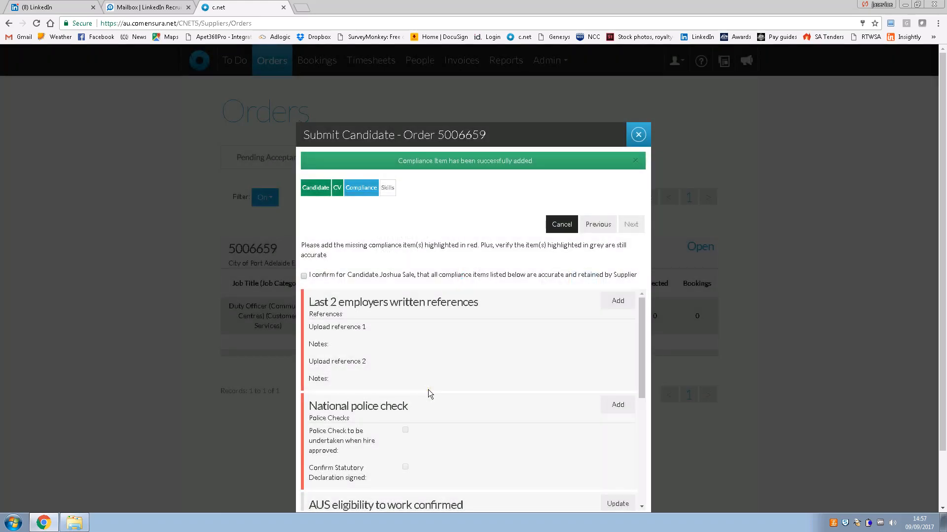
scroll(428, 390, "down", 2)
scroll(428, 390, "up", 2)
Attach Reference check.docx as the first written employer reference, then show the Downloads folder
left_click(617, 306)
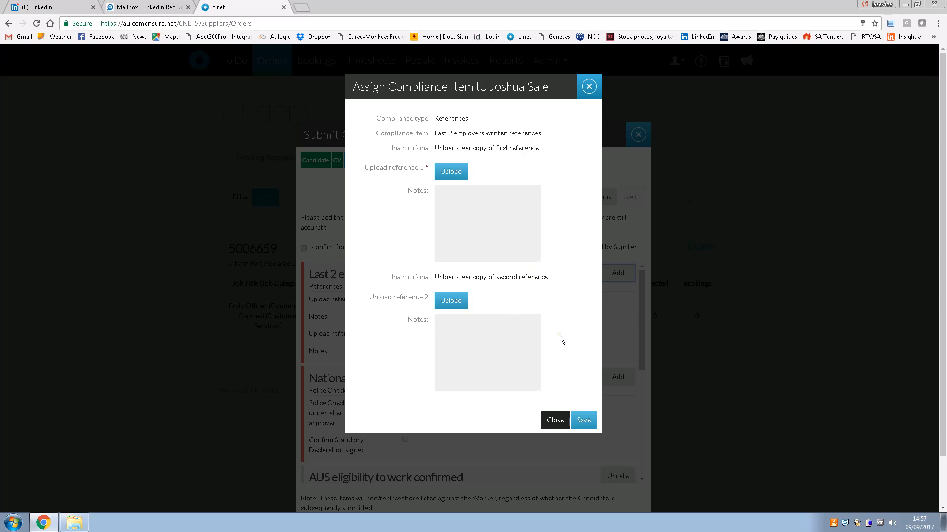
left_click(456, 173)
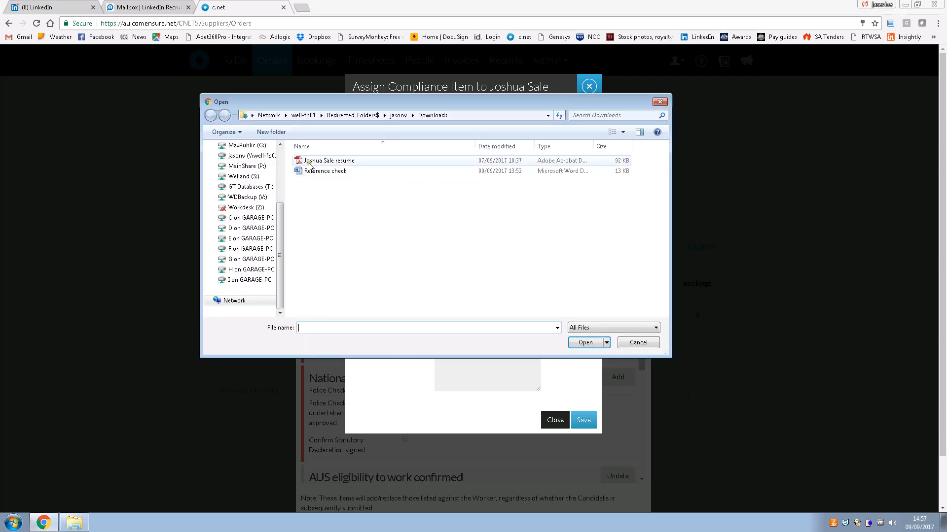
double_click(350, 171)
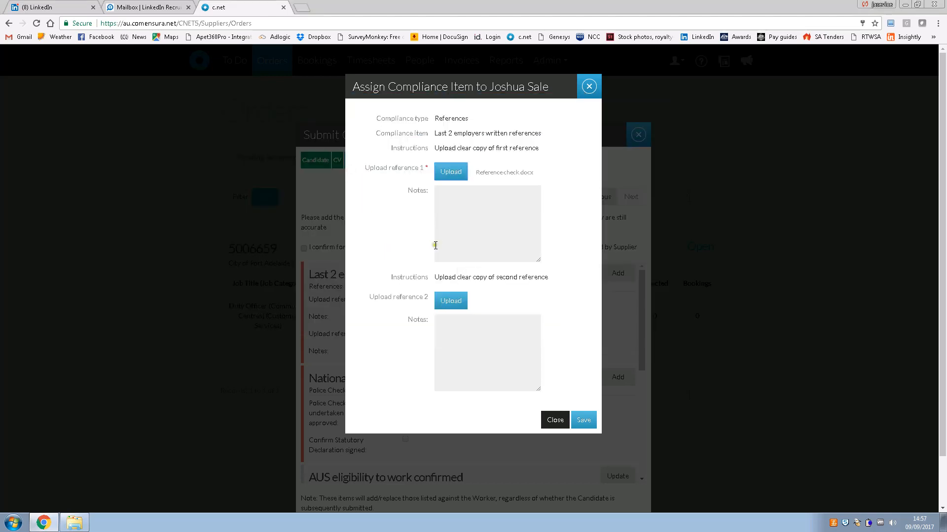
left_click(65, 527)
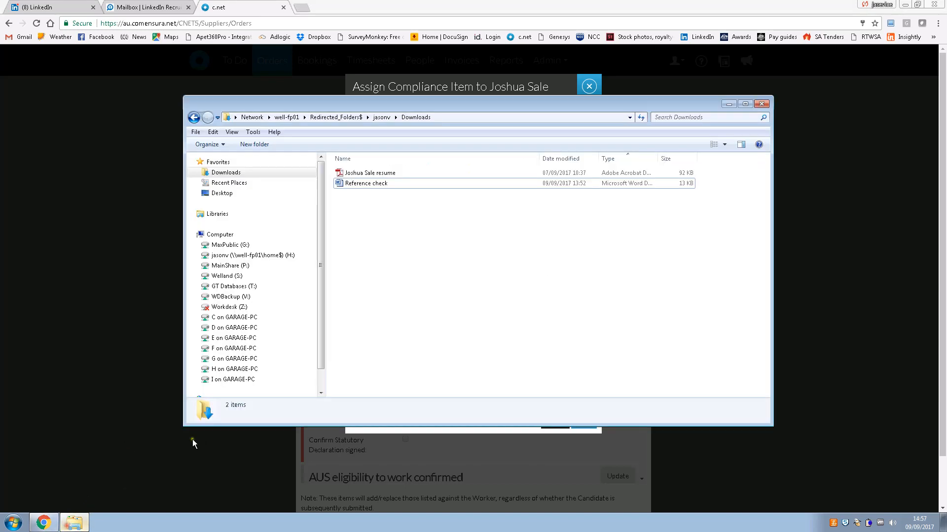
Open Reference check.docx in Word, copy its pending-reference note, and close it
double_click(386, 185)
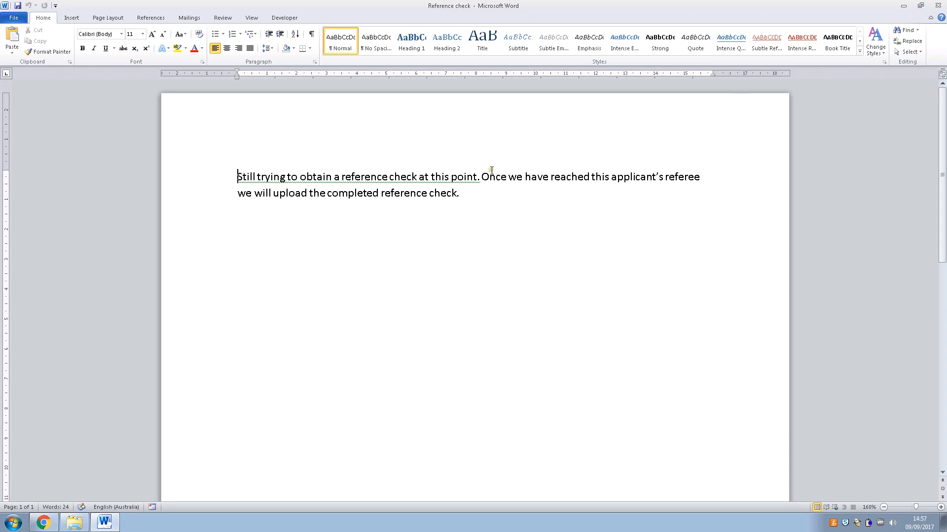
left_click_drag(474, 197, 232, 164)
key("ctrl+c")
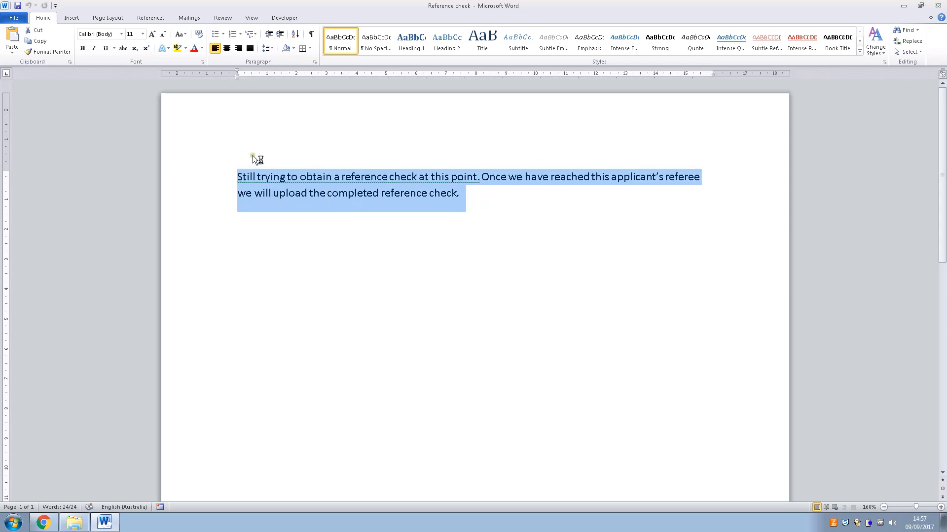
left_click(937, 5)
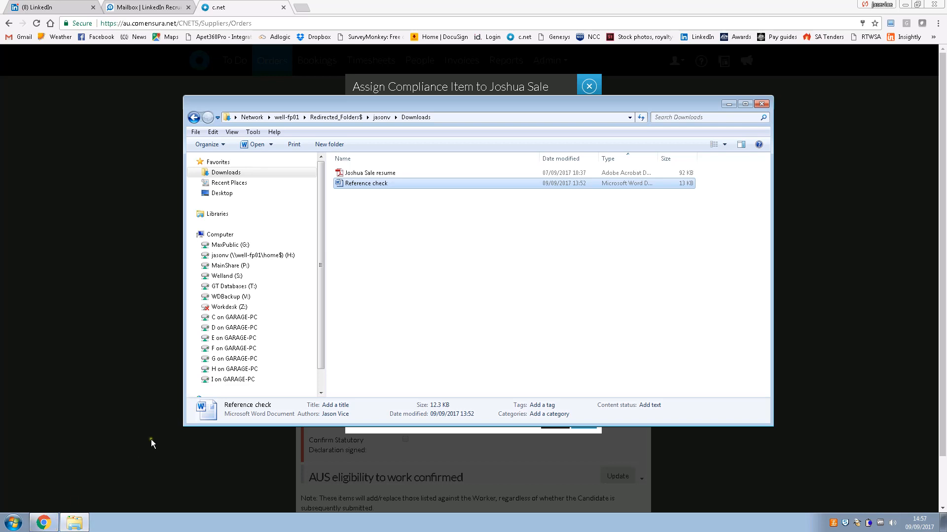
key("Return")
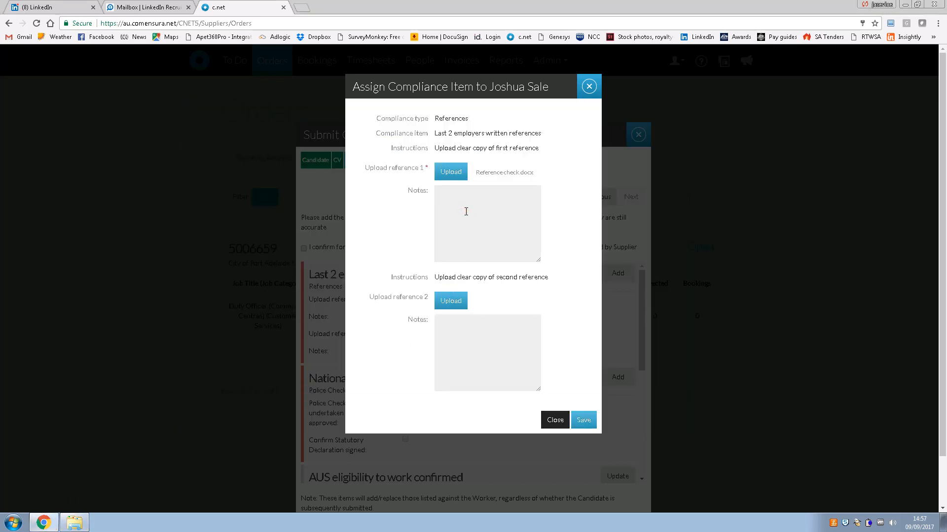
Add the pending-reference note, attach Reference check.docx as the second reference, and save the employer references
key("ctrl+v")
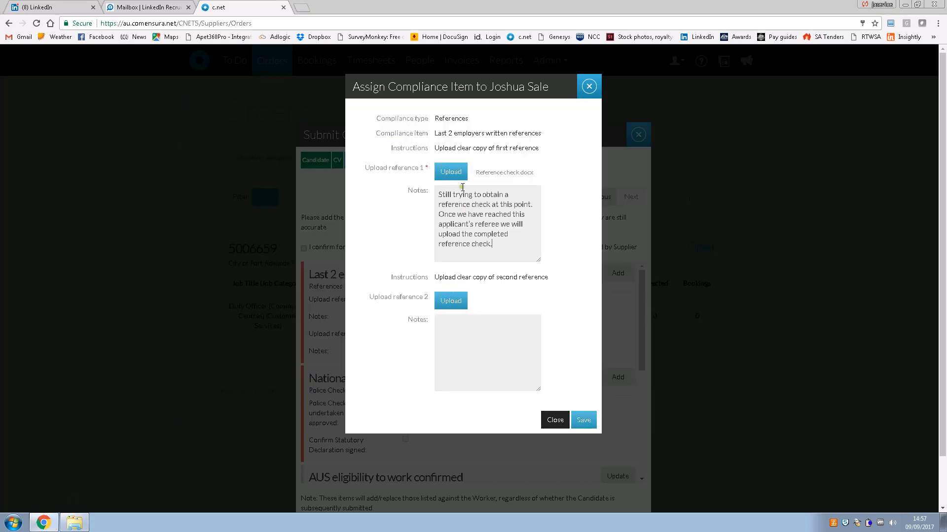
left_click(454, 302)
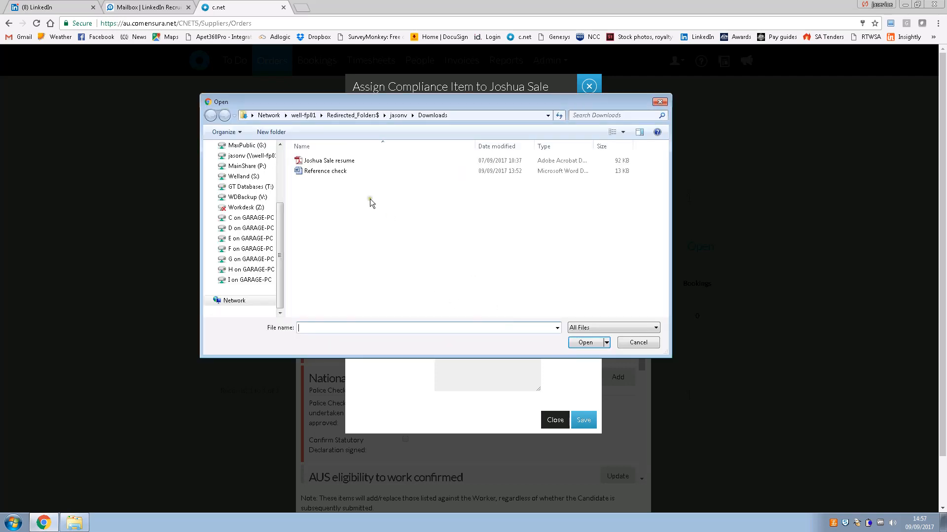
double_click(327, 174)
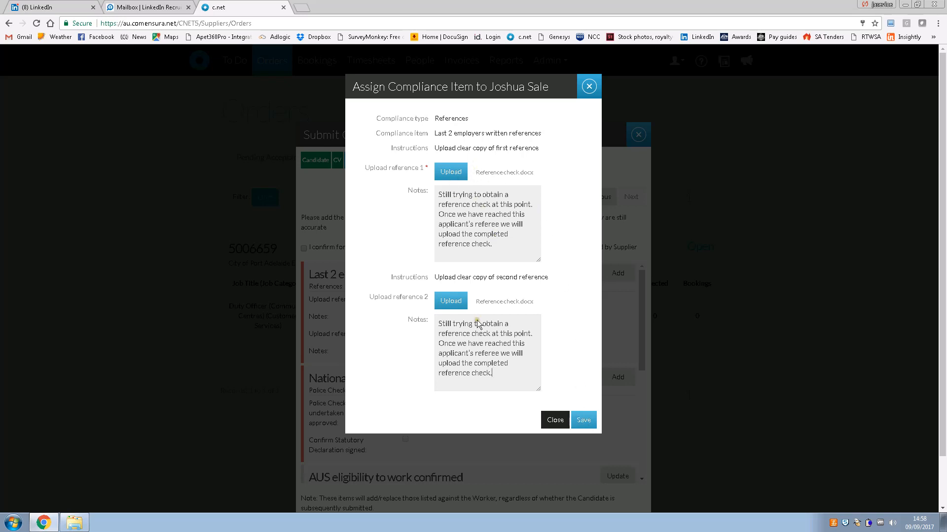
left_click(586, 421)
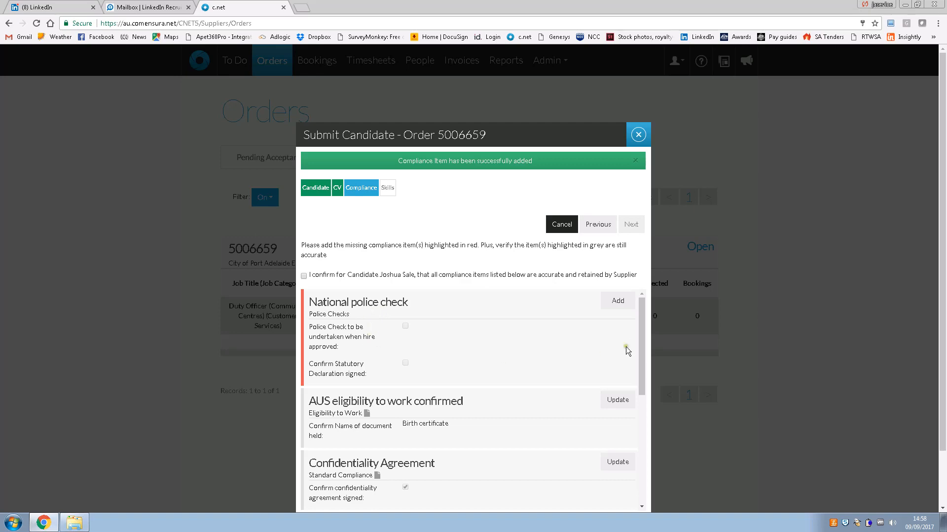
Add the National police check item, ticking police check undertaken and statutory declaration signed
left_click(619, 304)
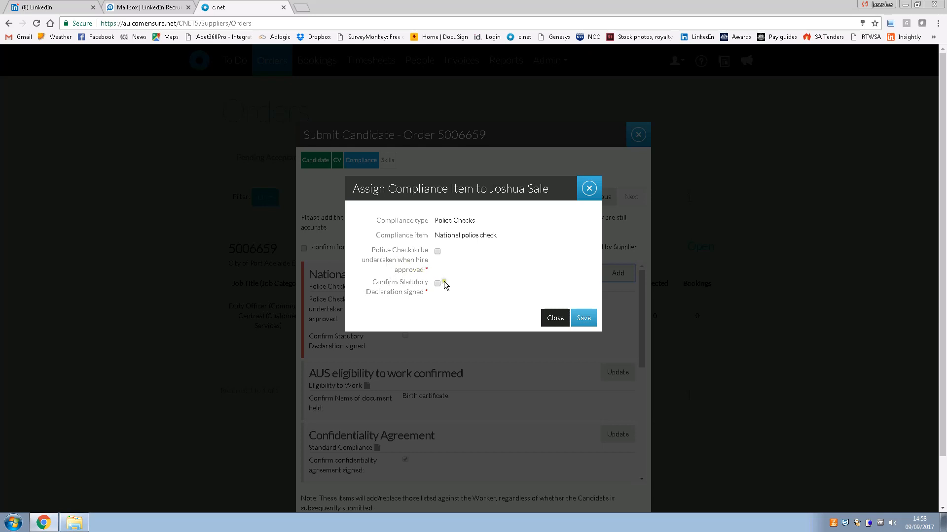
left_click(438, 251)
left_click(437, 284)
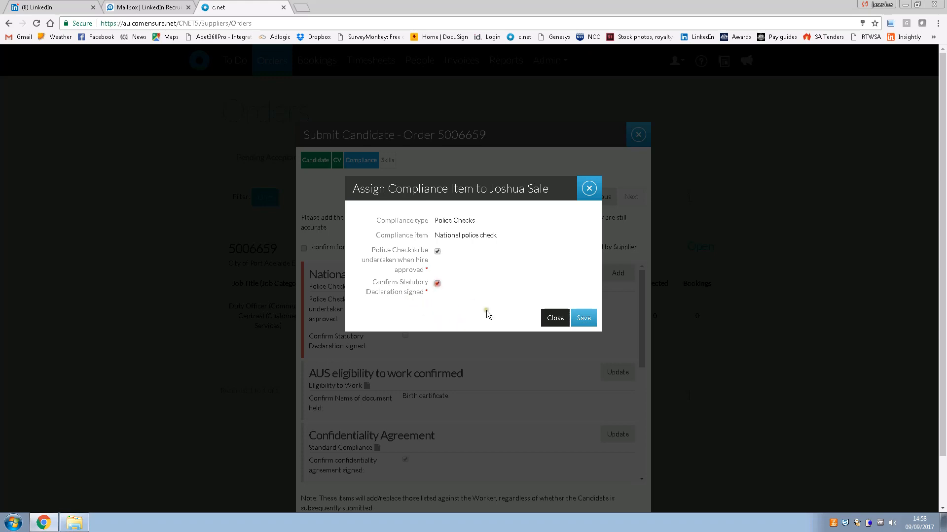
left_click(575, 318)
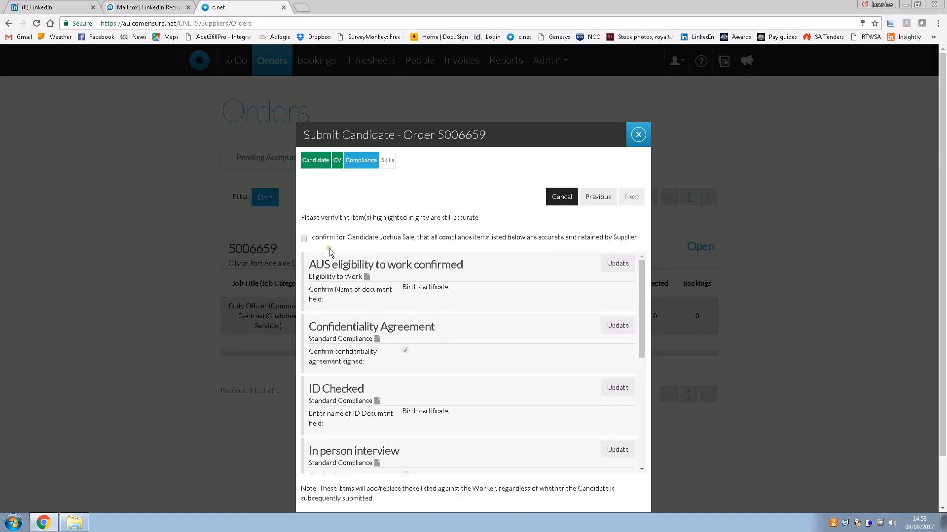
Confirm all compliance items are accurate and continue to the Skills step
scroll(321, 387, "down", 4)
scroll(321, 390, "down", 1)
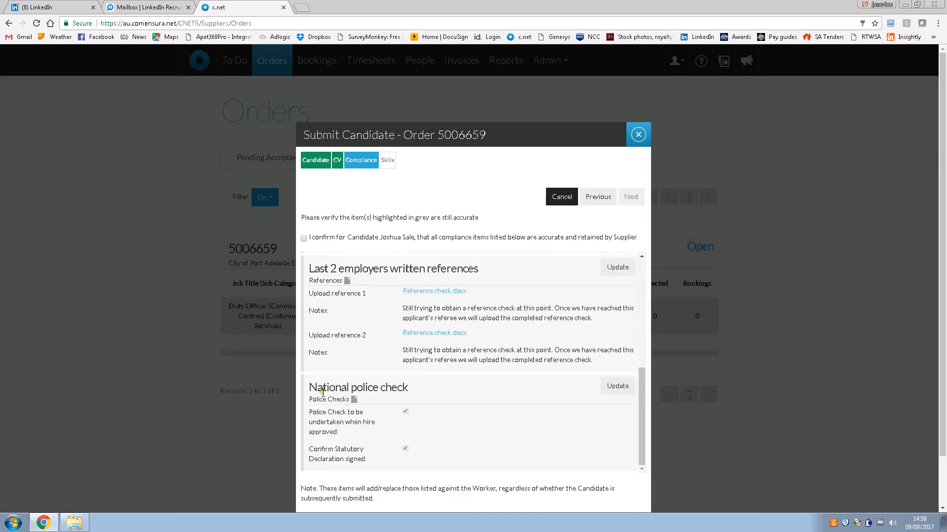
scroll(322, 390, "up", 6)
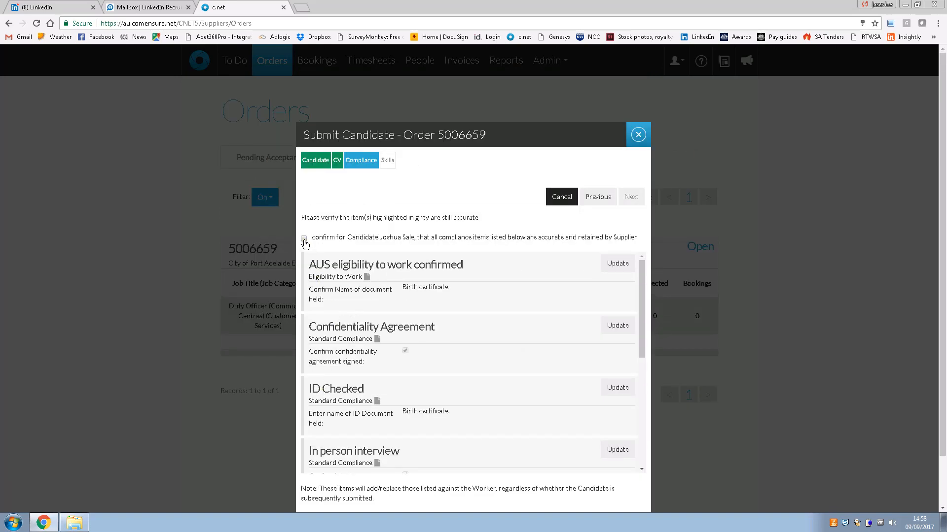
left_click(304, 240)
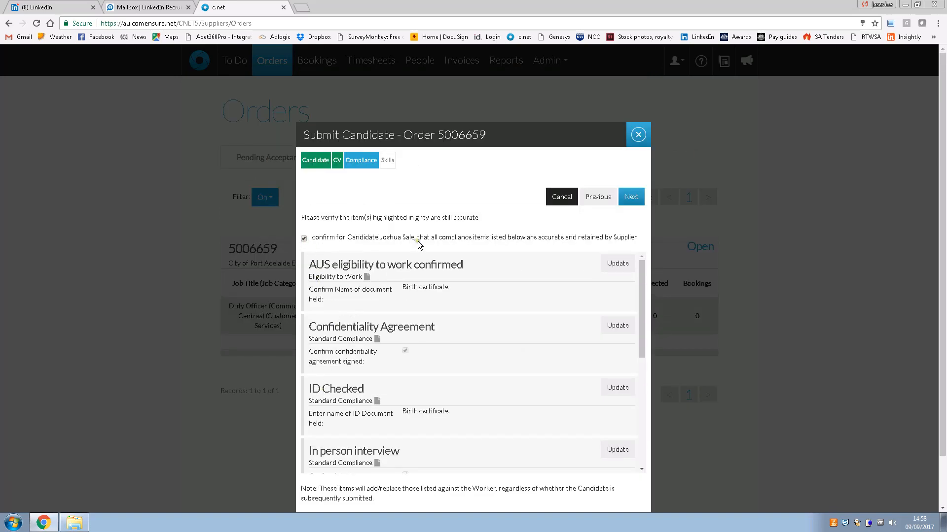
left_click(635, 198)
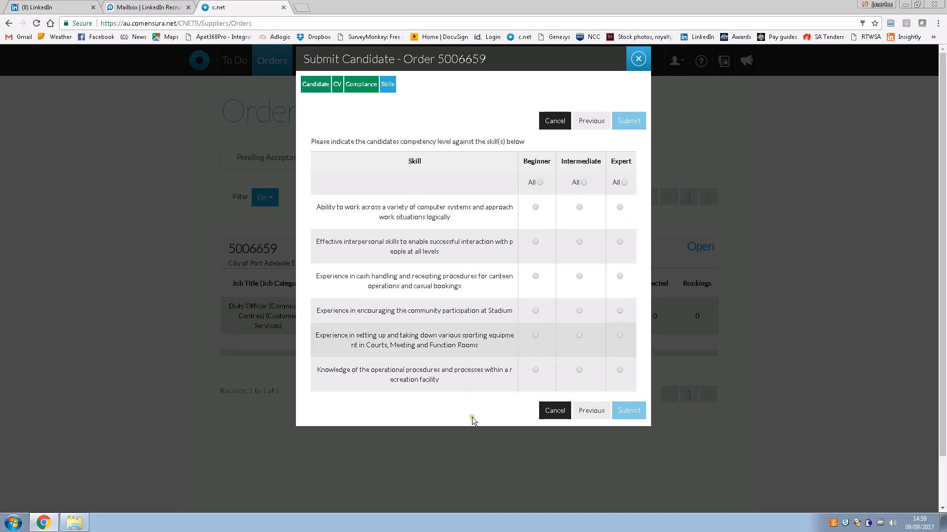
Rate all six skills Expert and submit the candidate to order 5006659
left_click(624, 183)
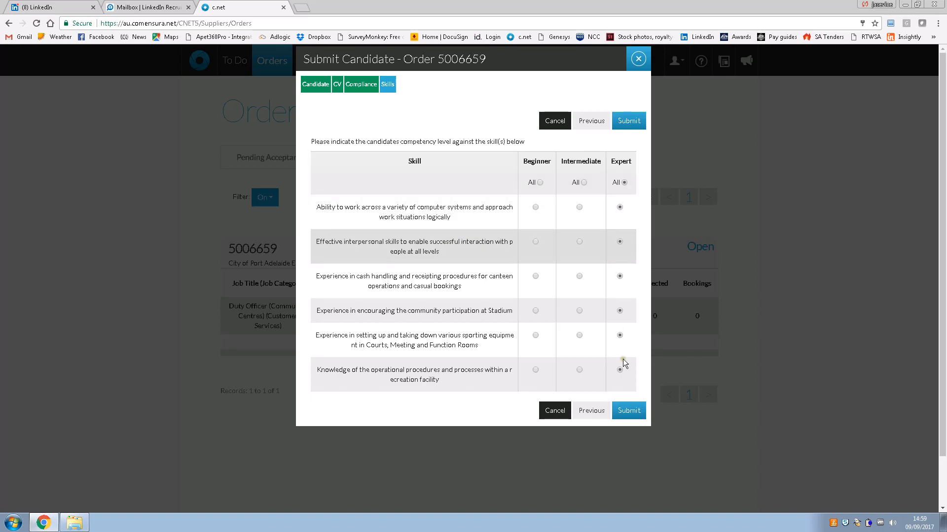
left_click(633, 416)
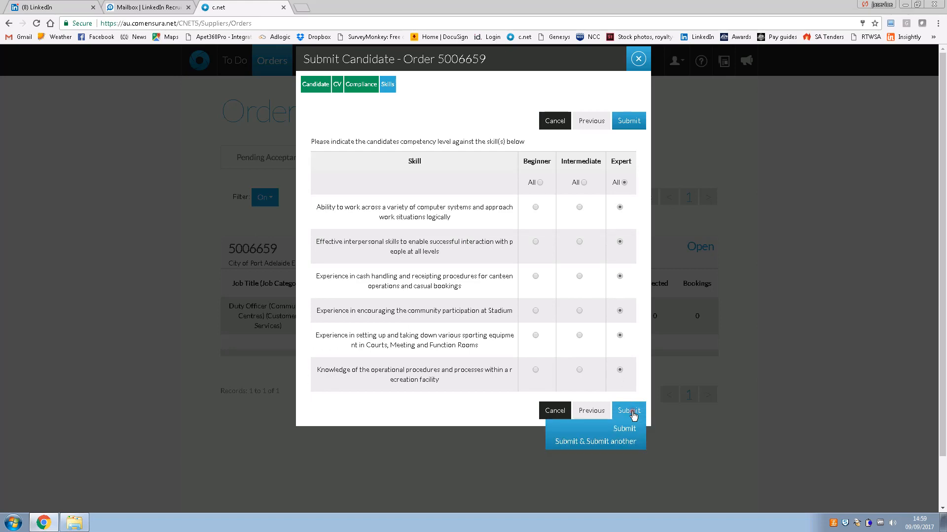
left_click(631, 430)
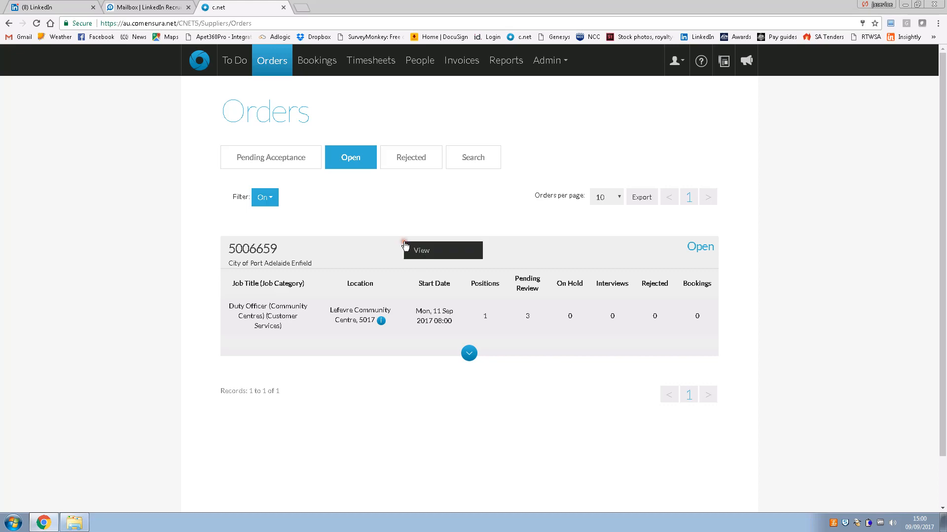
Open order 5006659's Candidates tab, showing three candidates all Pending Customer Review
left_click(418, 252)
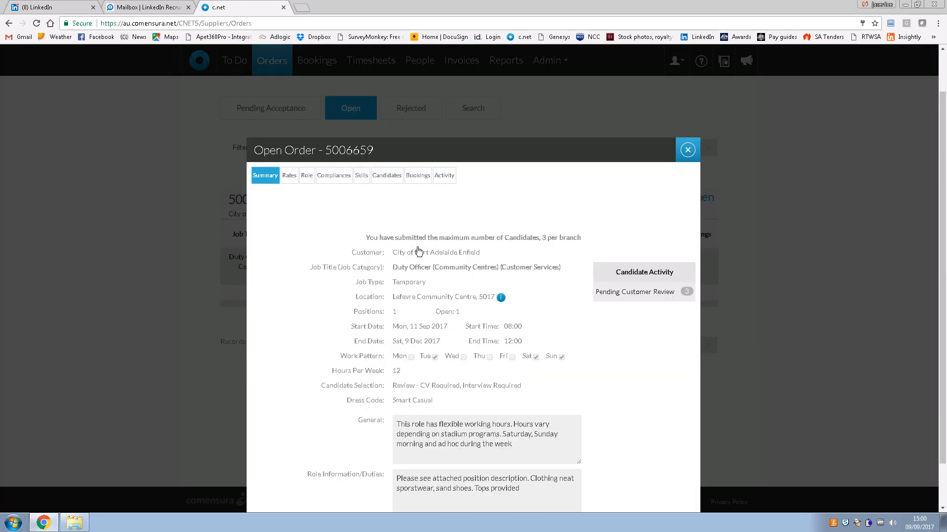
scroll(418, 251, "down", 2)
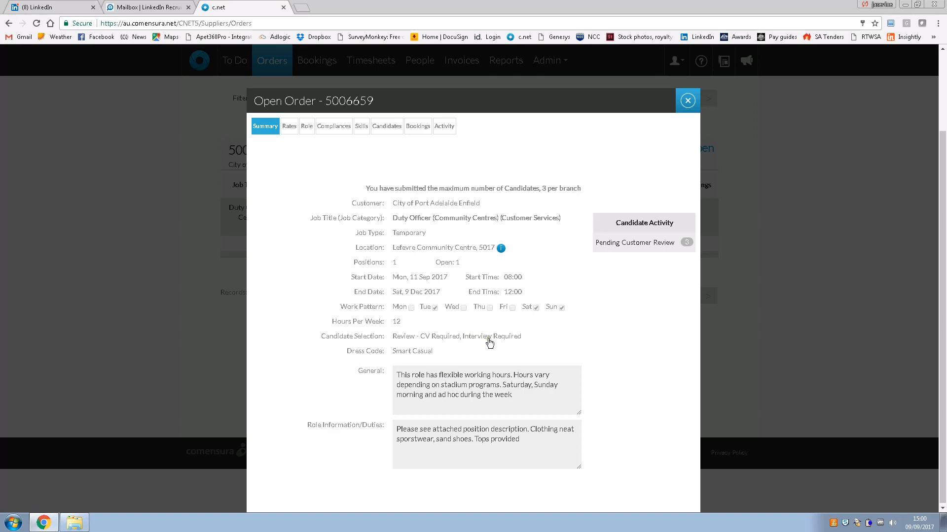
left_click(387, 127)
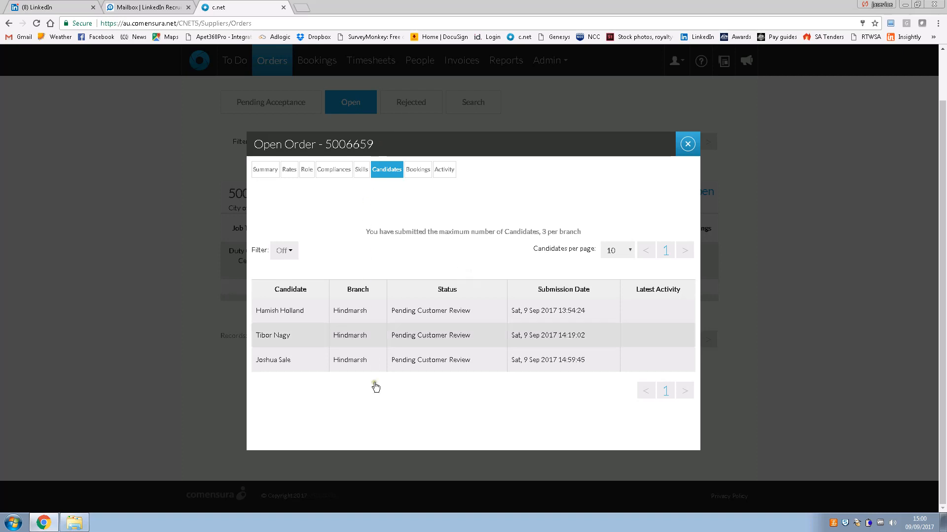